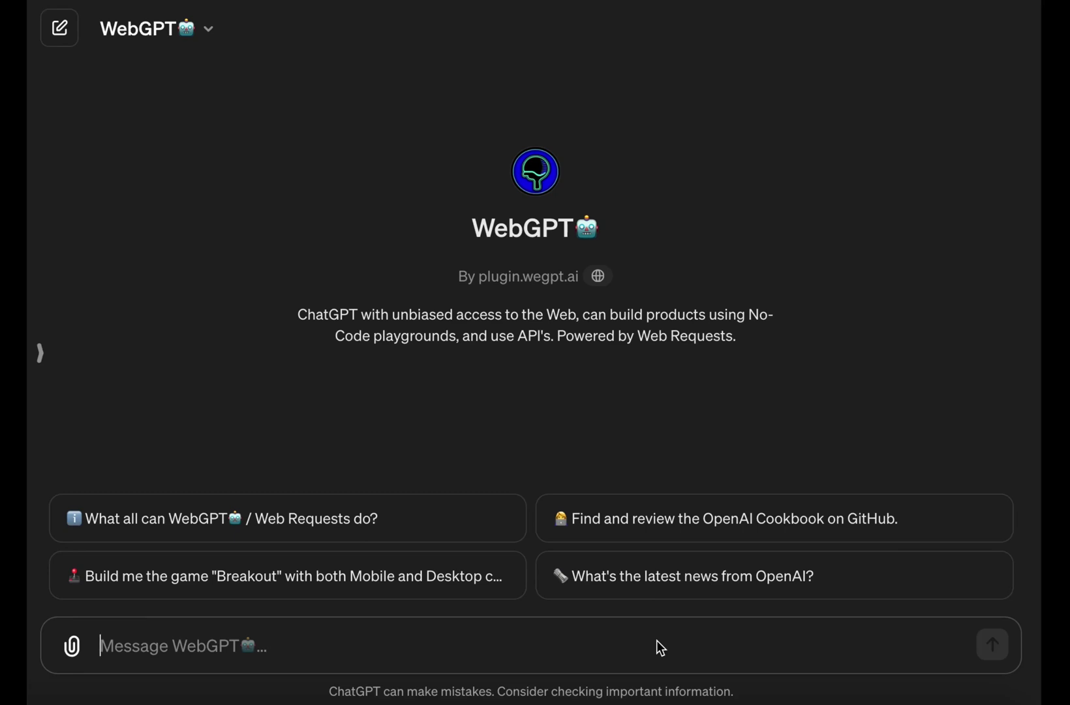
# - Ask WebGPT, thinking like a data scientist, for a research plan on how YouTube influencers evolved
pyautogui.write("I'm interested in doing some research i")
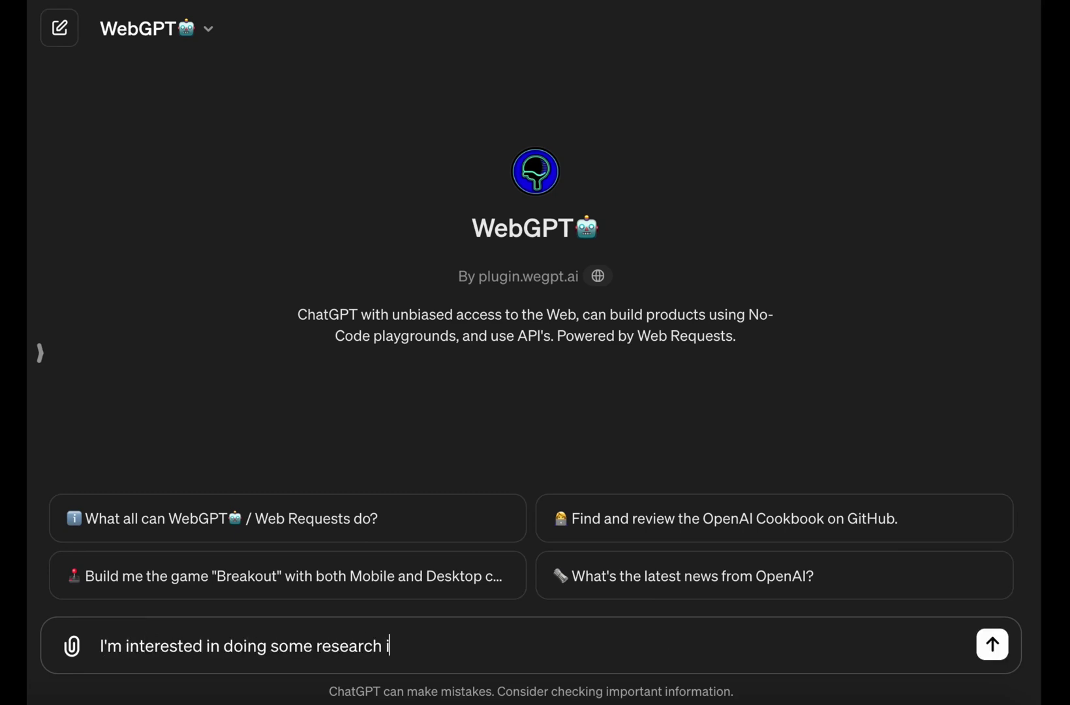
pyautogui.write('nto the evolution of "YouTube Influencers" from the perspective of')
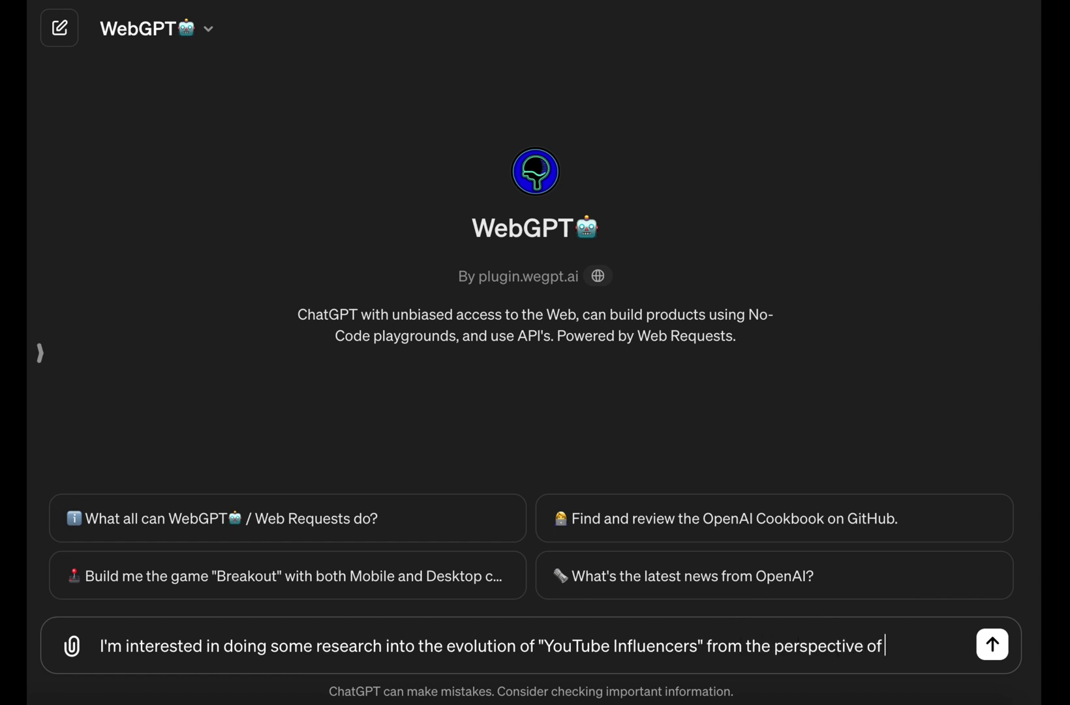
pyautogui.write(' being profitable business models for 3rd partie')
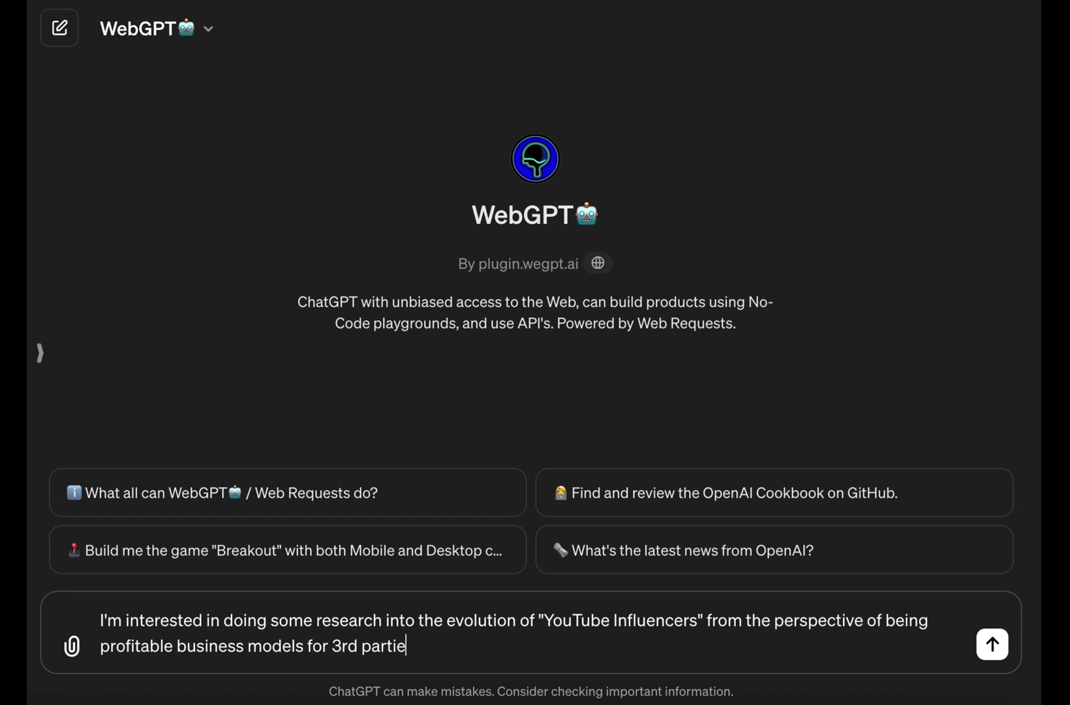
pyautogui.write('s on the platform.')
pyautogui.hotkey('shift', 'Return')
pyautogui.hotkey('shift', 'Return')
pyautogui.write('Please think like a data scientist and researcher might, and I wan')
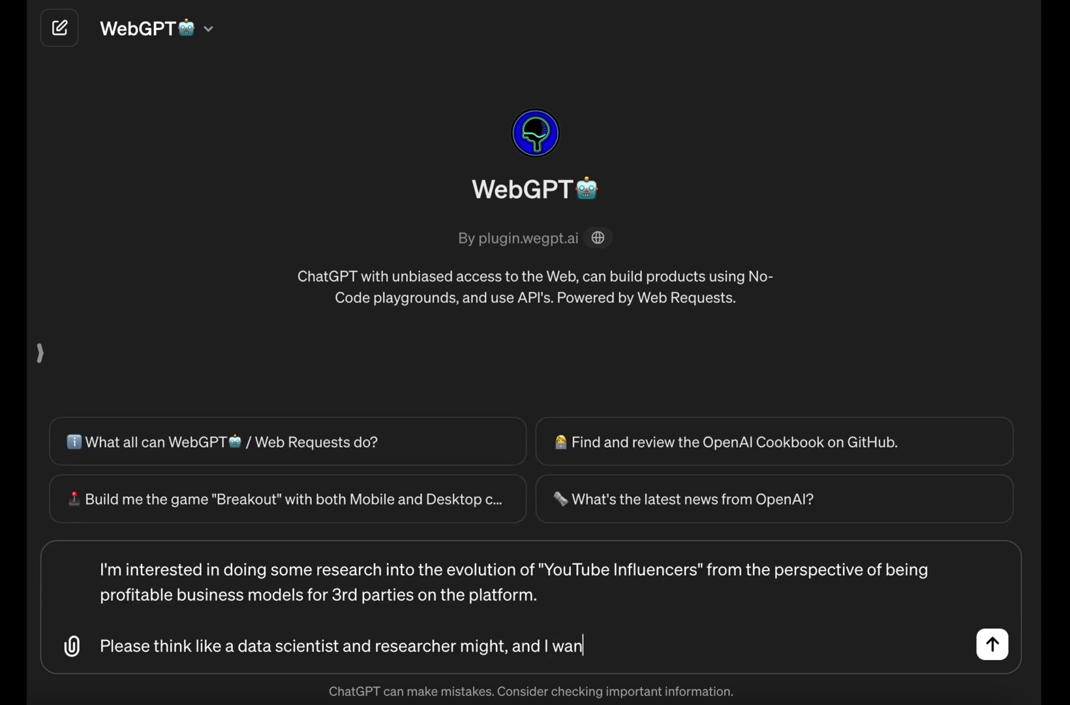
pyautogui.write('to come up with a plan for how you, the LLM, could utilize the tools available in Web')
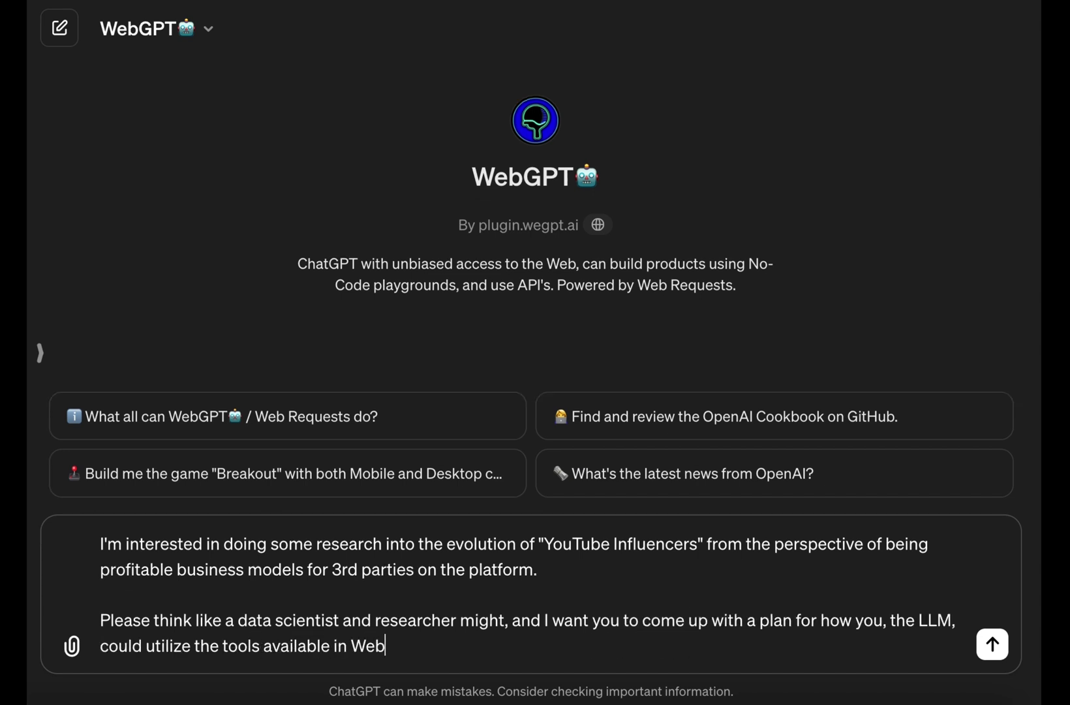
pyautogui.write('GPT🤖 to collect and collate some inf')
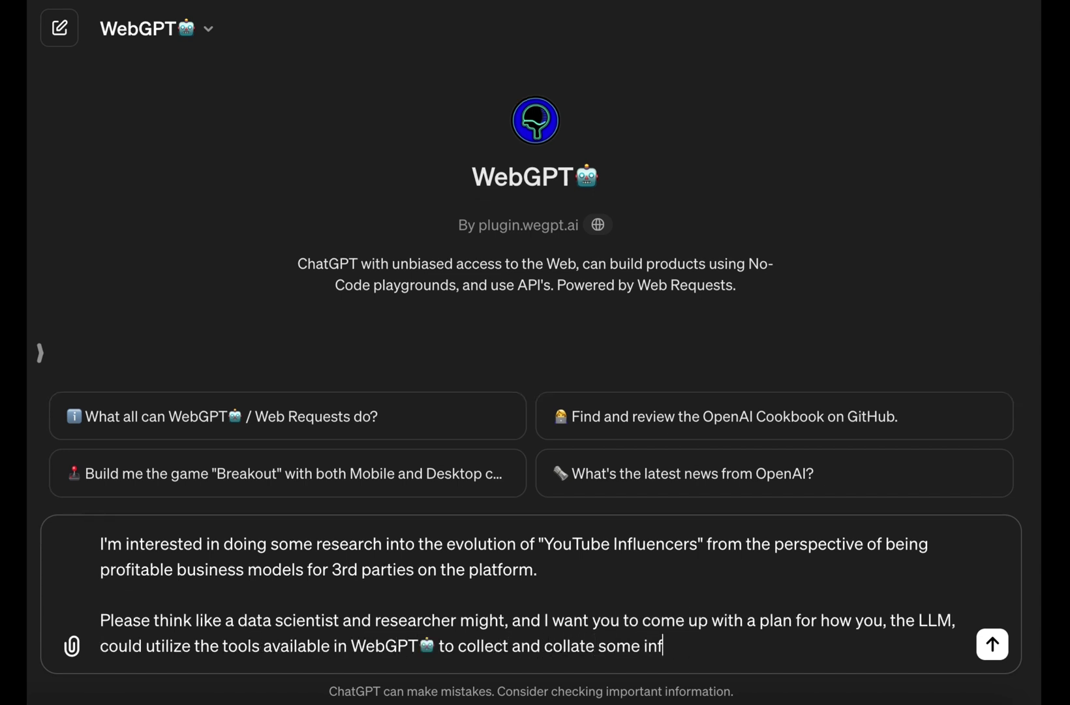
pyautogui.write("ormation (data, background, historical context, etc) around YouTube's usage, monetization models, and h")
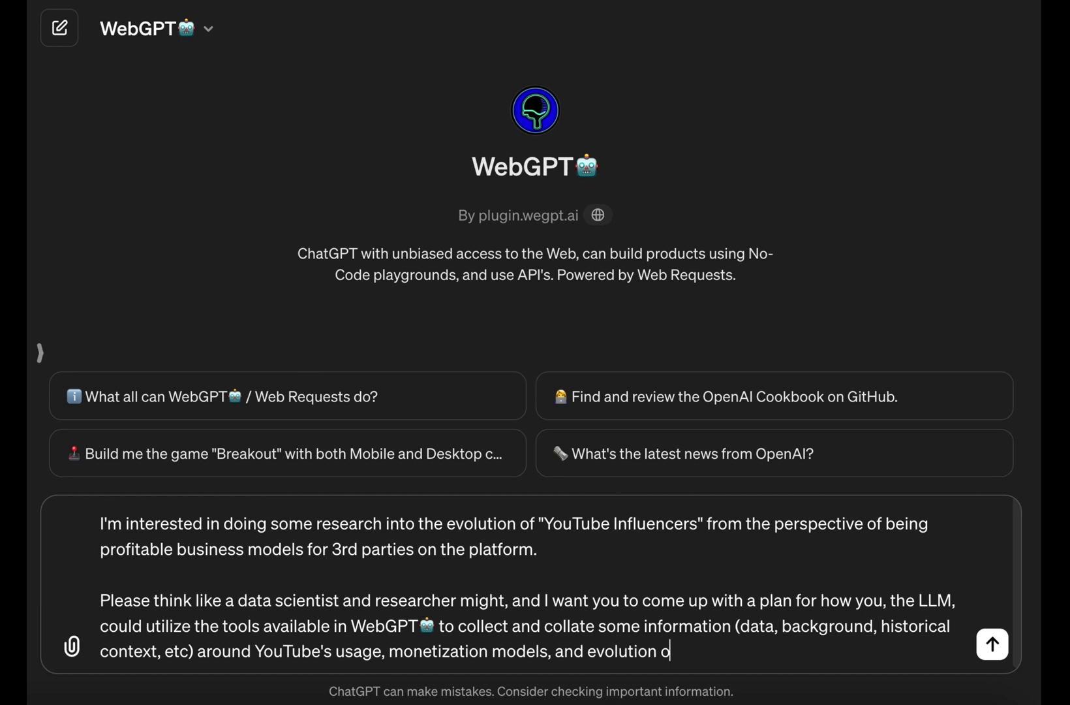
pyautogui.write('time to be able to then inform insightful conclusions about key moments')
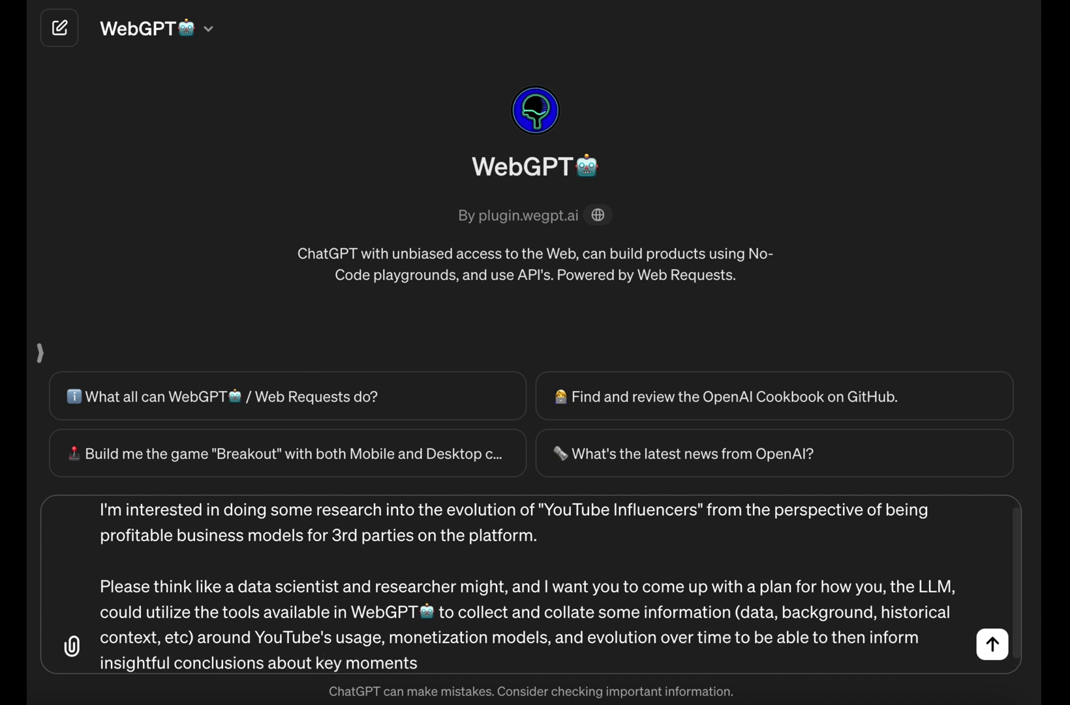
pyautogui.write('ates, and milestones that the platform went through and creators on that platform experienced ove')
pyautogui.write('r time that has l')
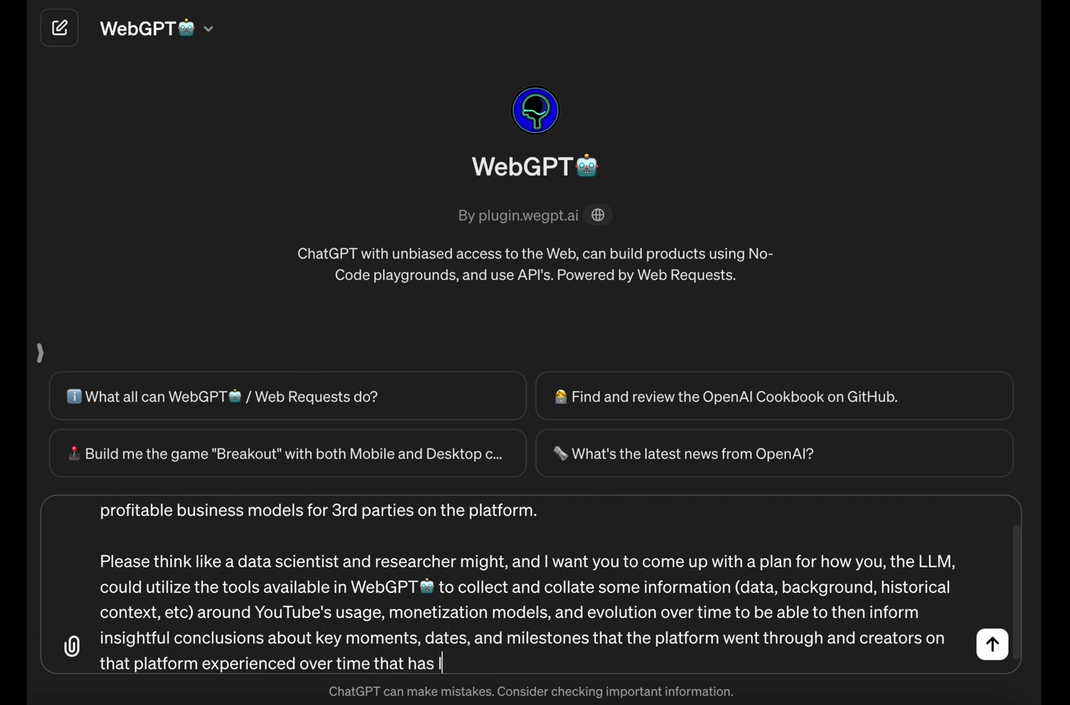
pyautogui.write('ed us to the point where YouTube became a viable')
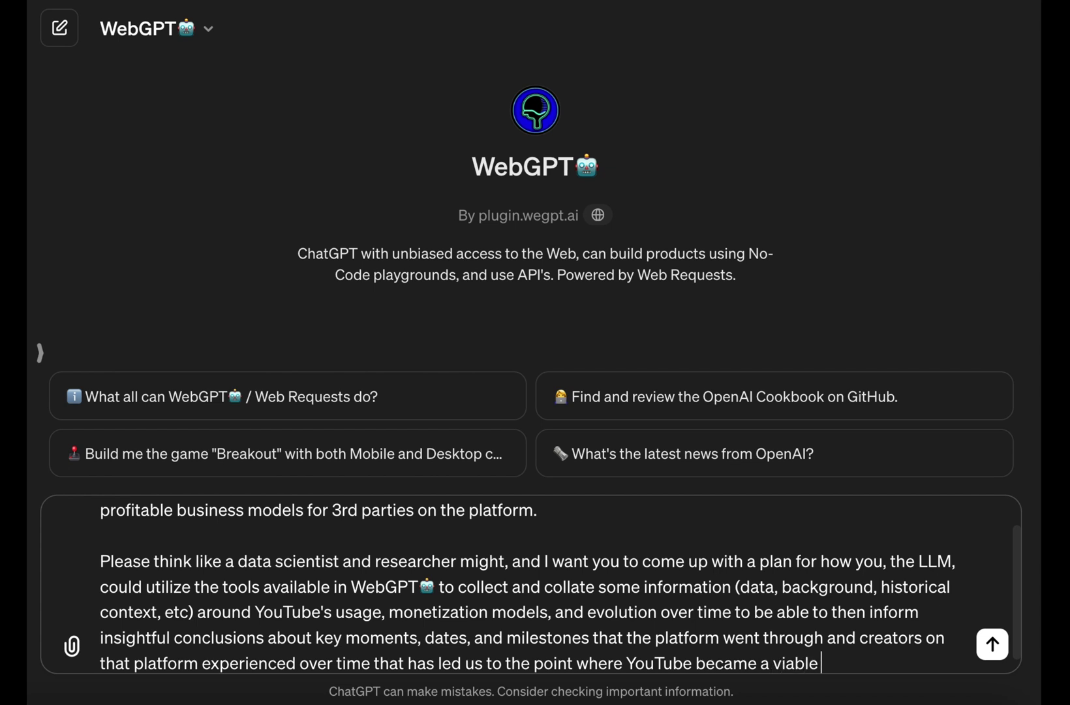
pyautogui.write(' profitable enter')
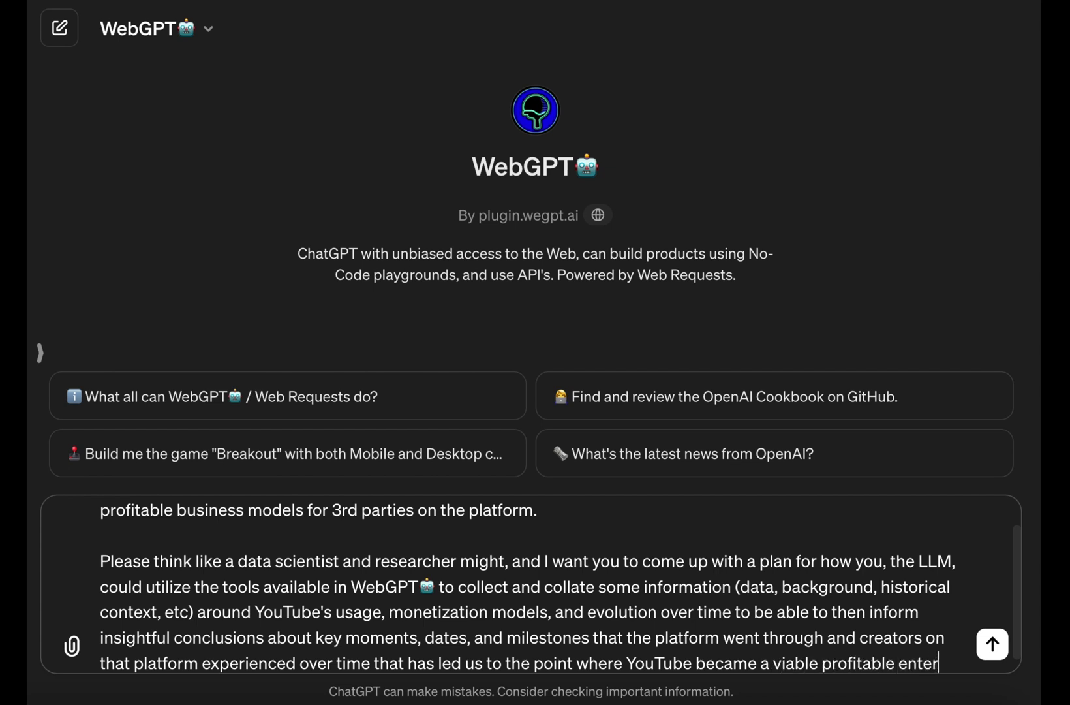
pyautogui.write('prise for professional creators on the platform.')
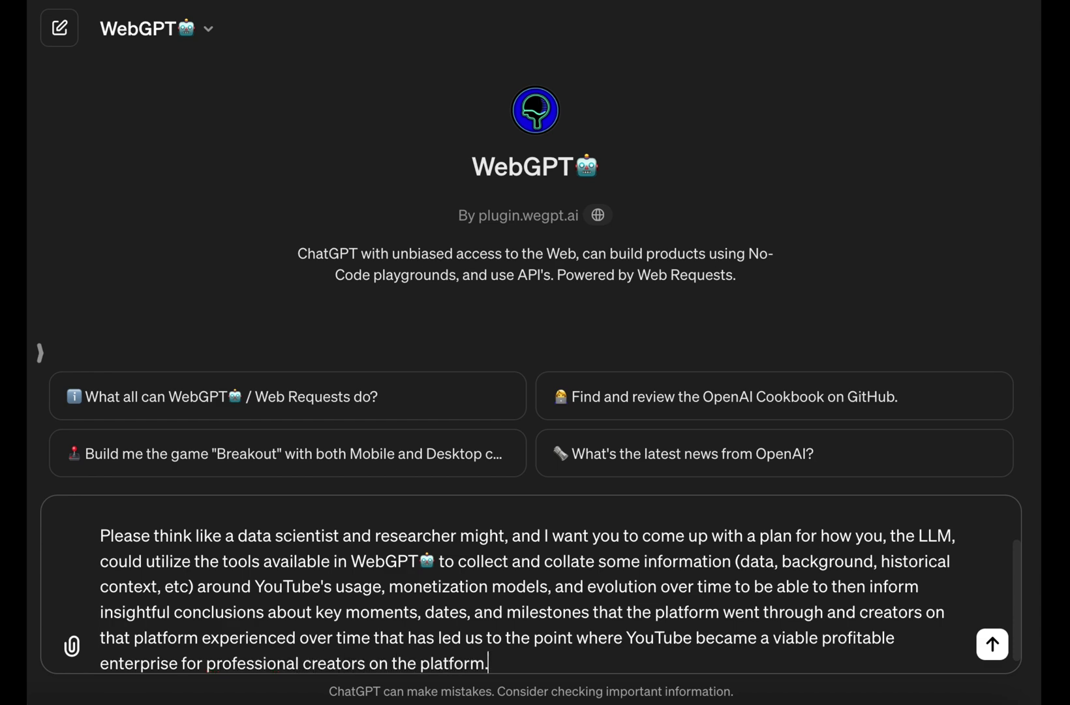
pyautogui.press('Return')
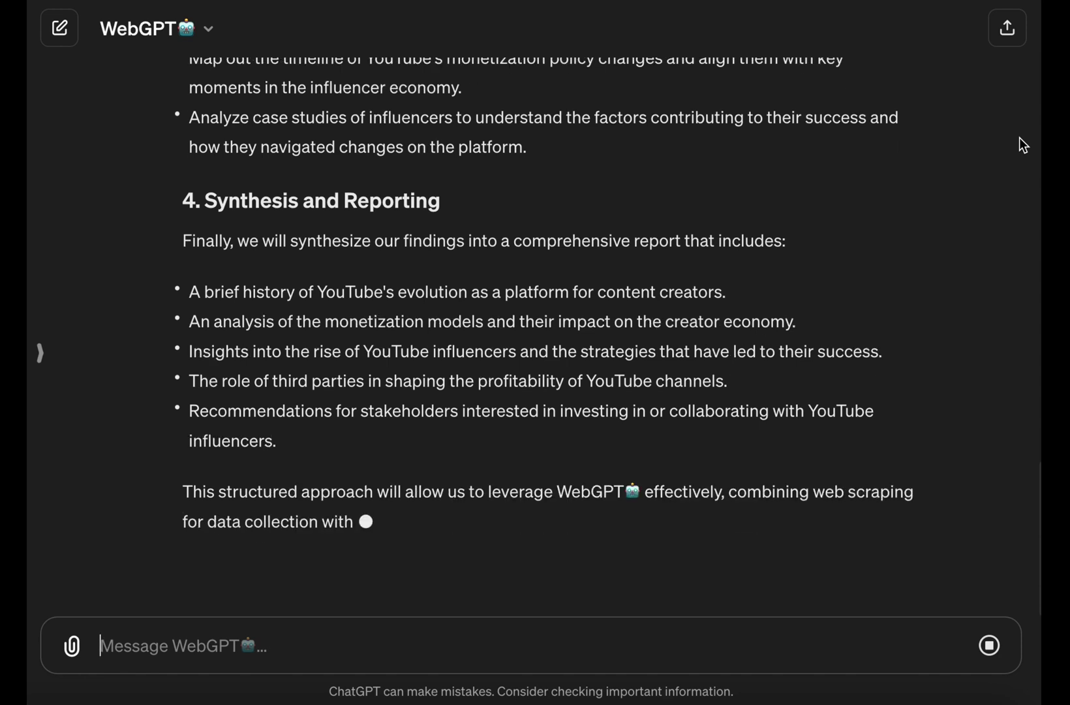
# - Draft the adaptive planning question, listing failed page loads, incomplete resources and paginated results
pyautogui.write('A')
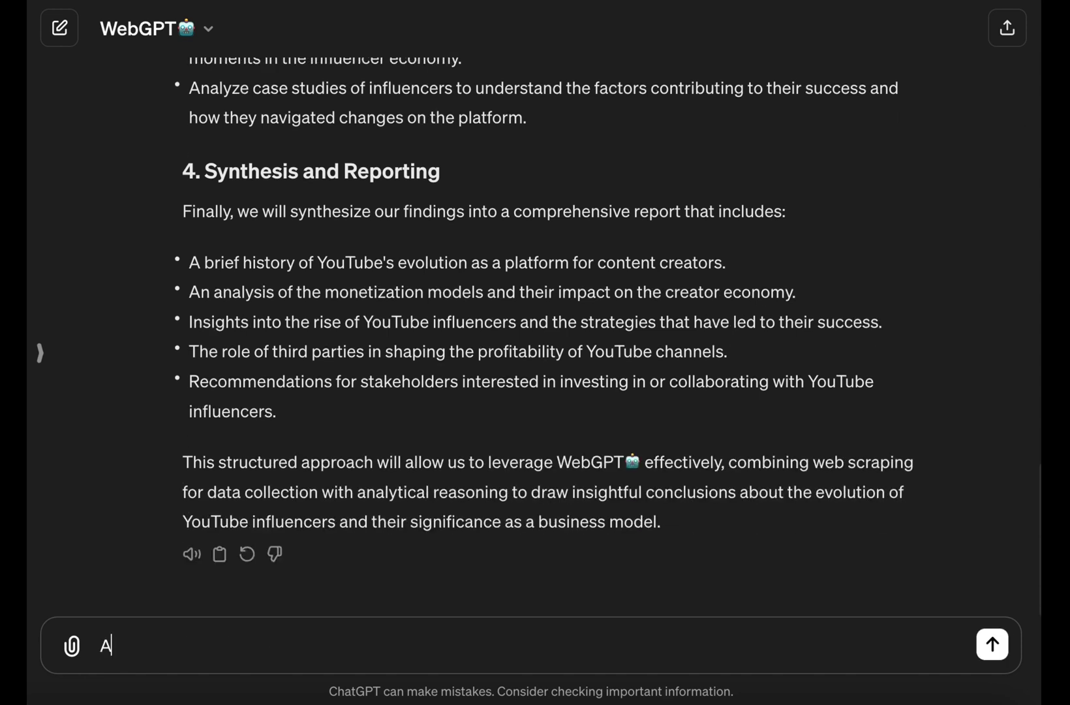
pyautogui.write('nd what about ada')
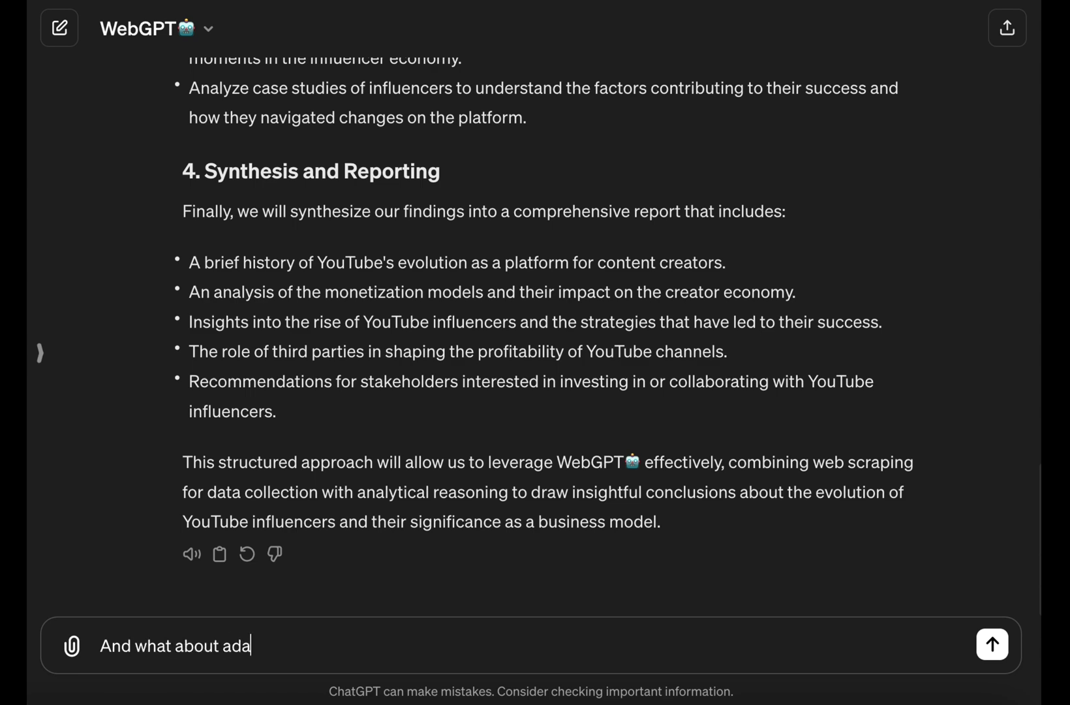
pyautogui.write('ptive planning? Make sure you have a clear protocol for reacting to')
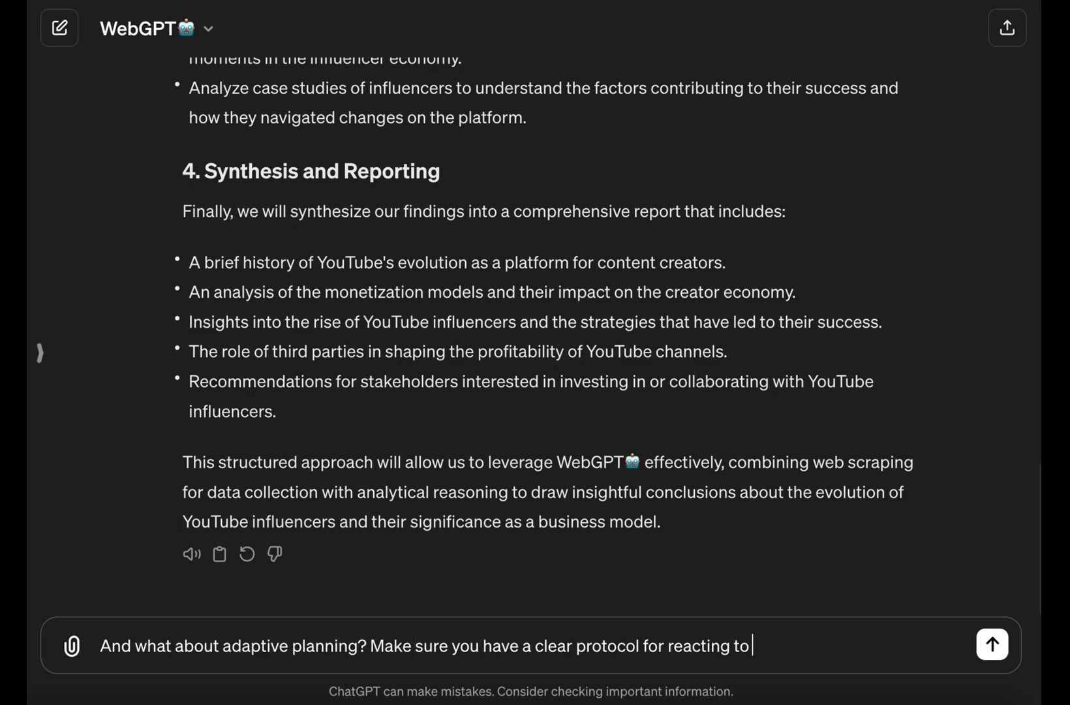
pyautogui.hotkey('shift', 'Return')
pyautogui.write('- Failed page l')
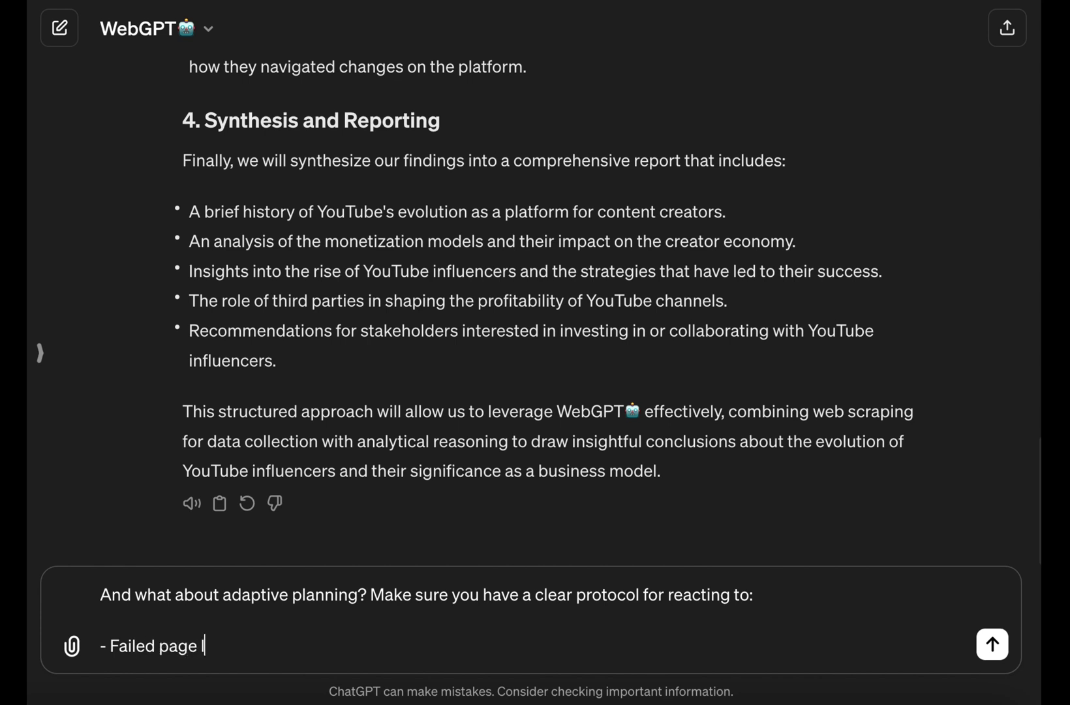
pyautogui.write('oads')
pyautogui.hotkey('shift', 'Return')
pyautogui.write('- Incomplete reso')
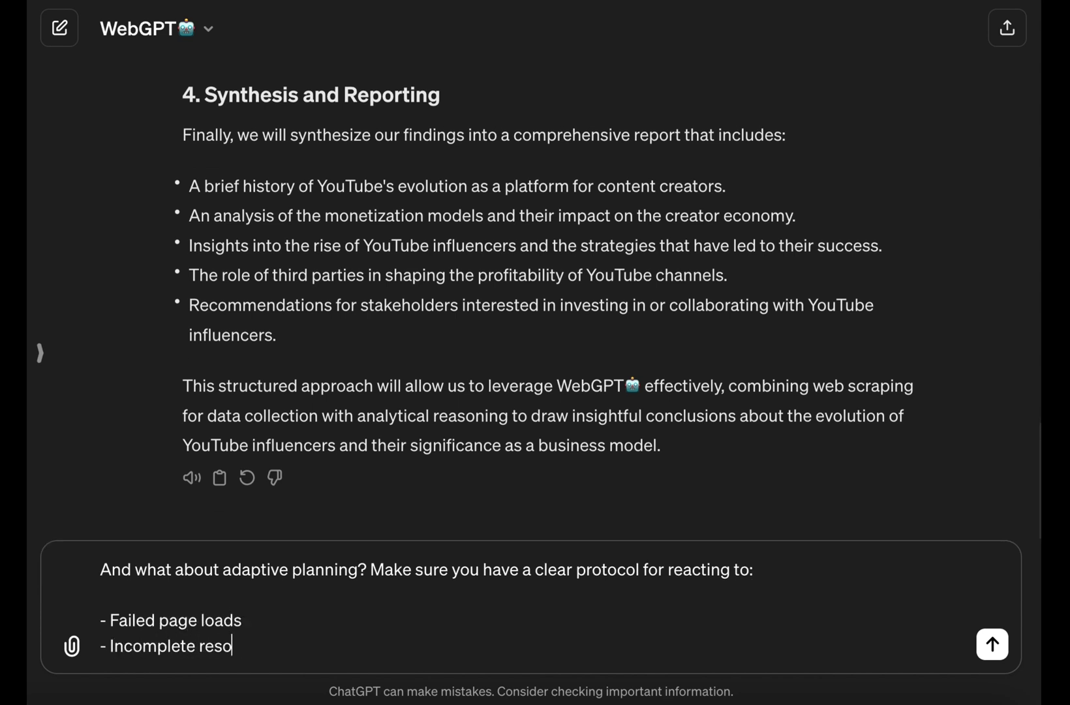
pyautogui.write('urces')
pyautogui.hotkey('shift', 'Return')
pyautogui.write('- Pagi')
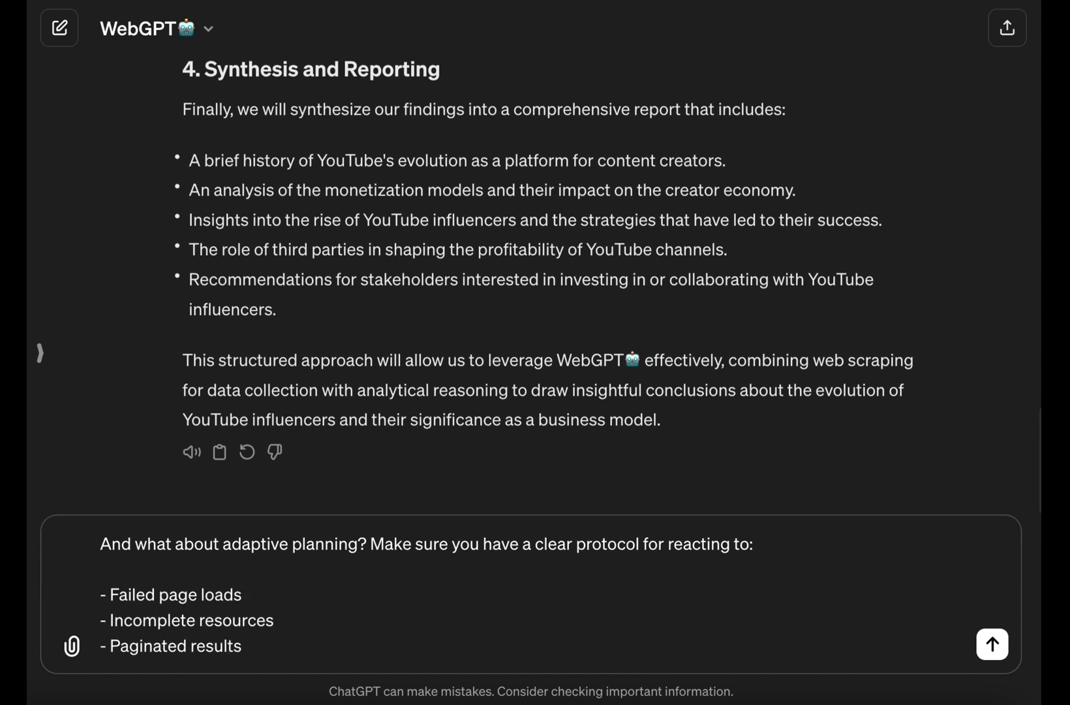
pyautogui.write('nated results')
# - Add 'Insufficient data' and the need to follow links for deeper knowledge, then send
pyautogui.hotkey('shift', 'Return')
pyautogui.write('- Insufficient data')
pyautogui.hotkey('shift', 'Return')
pyautogui.write('-')
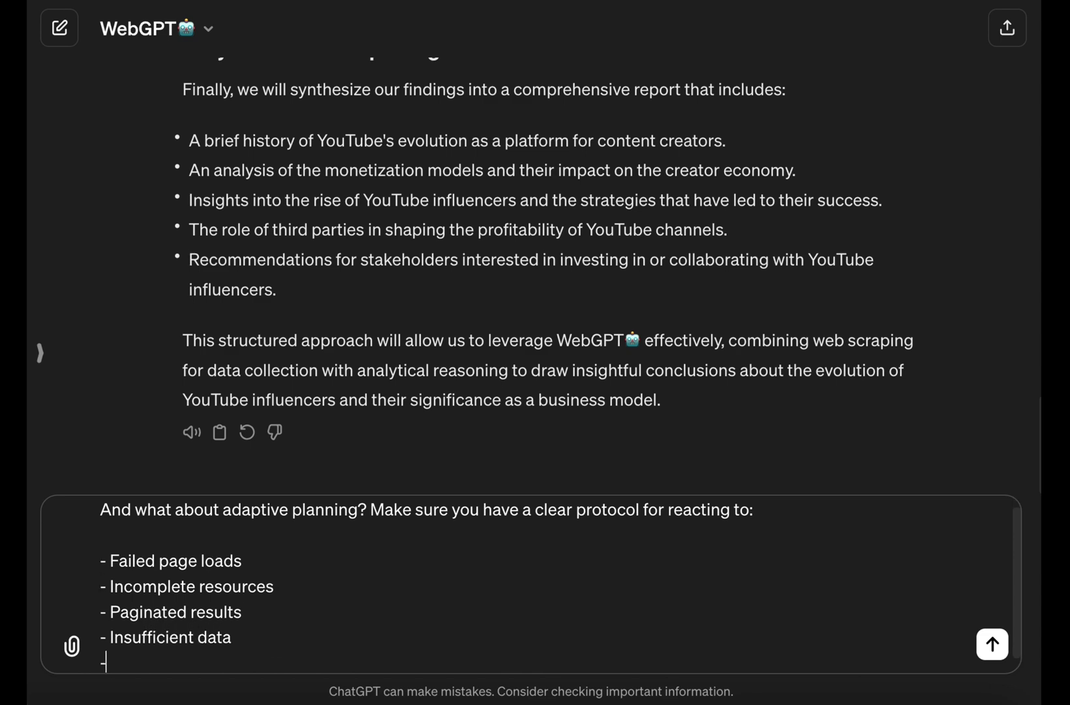
pyautogui.write(' the n')
pyautogui.press('BackSpace')
pyautogui.press('BackSpace')
pyautogui.press('BackSpace')
pyautogui.press('BackSpace')
pyautogui.press('BackSpace')
pyautogui.write('The need to follow links or navigate')
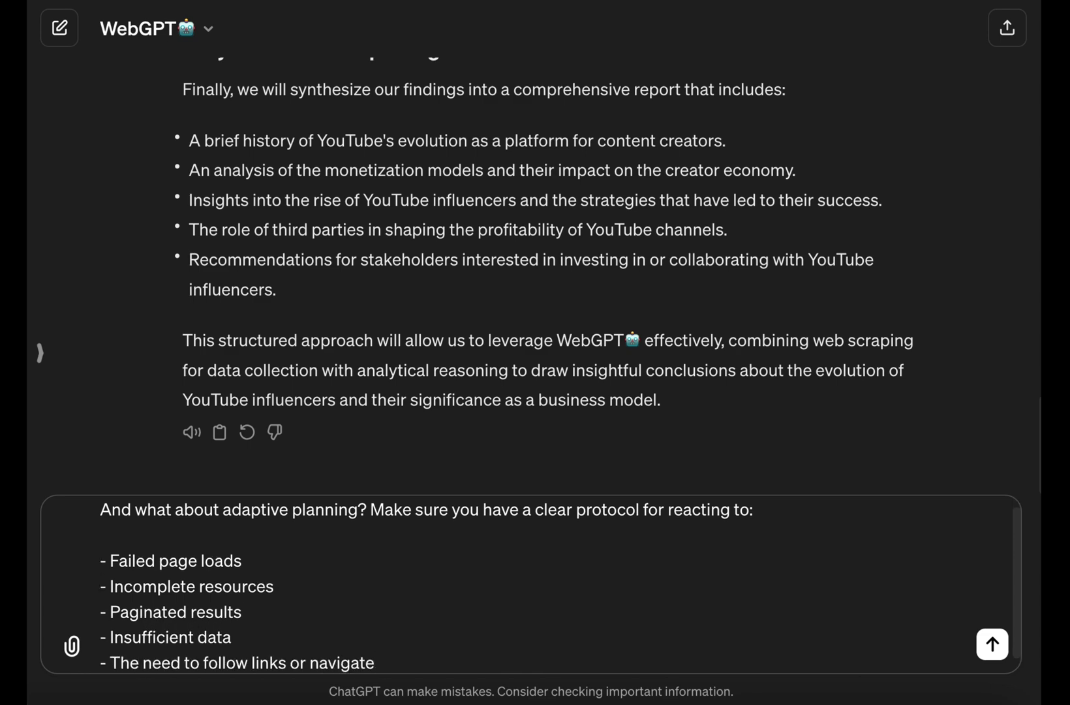
pyautogui.write(' results to dive deeper into supplemental knowledge areas')
pyautogui.press('Return')
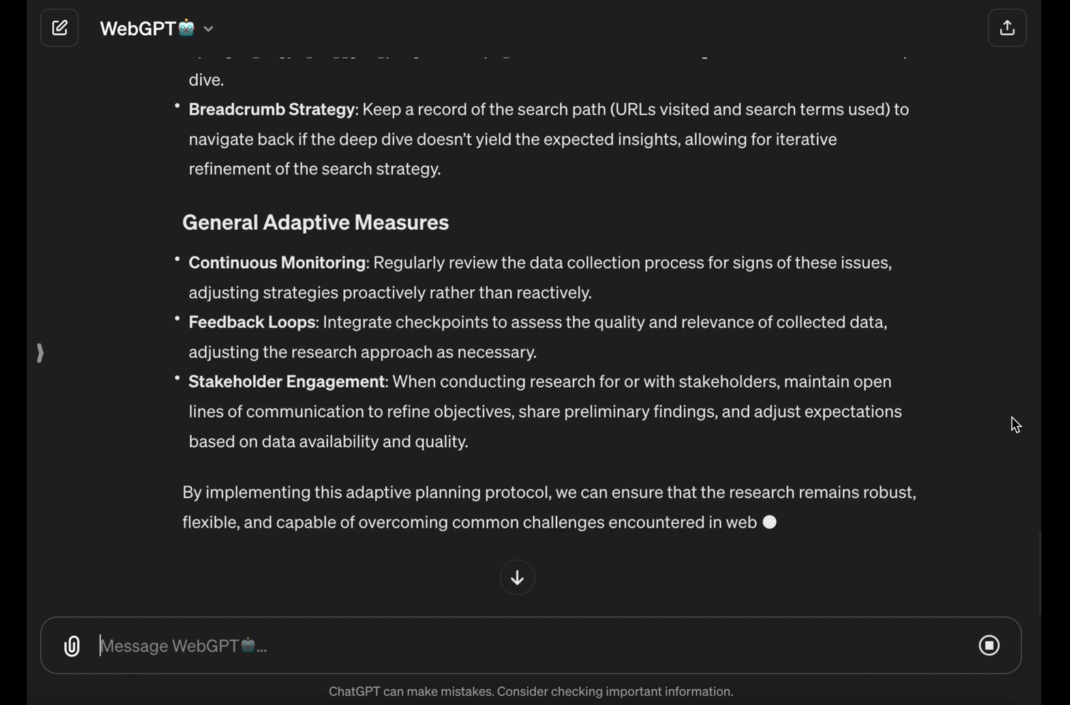
# - Draft a message telling WebGPT to follow the plan and guidelines and begin executing the research
pyautogui.write('Ok, following this plan and th')
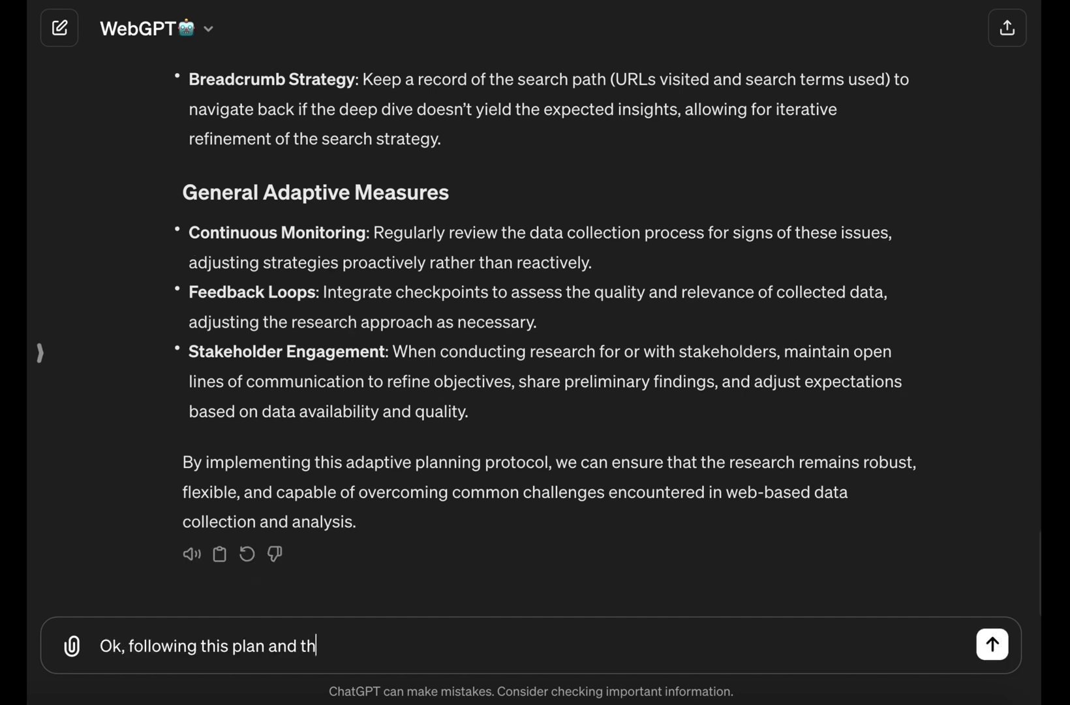
pyautogui.write('ese guidelines, begin executing your ')
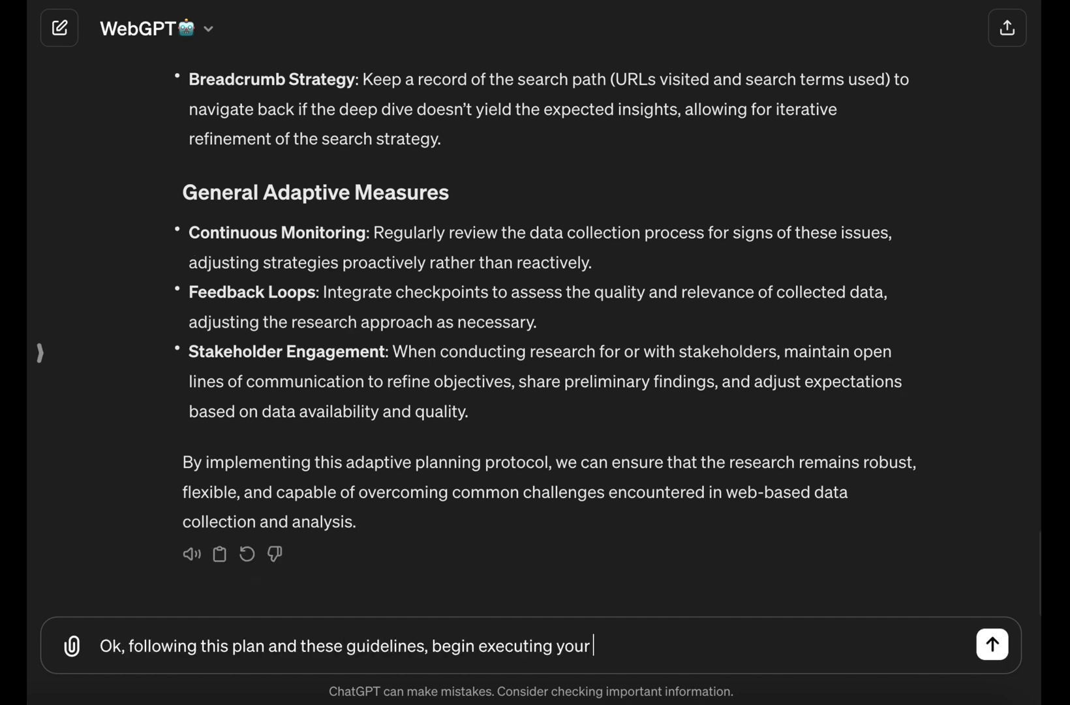
pyautogui.write('research until satisfied with synthesizing t')
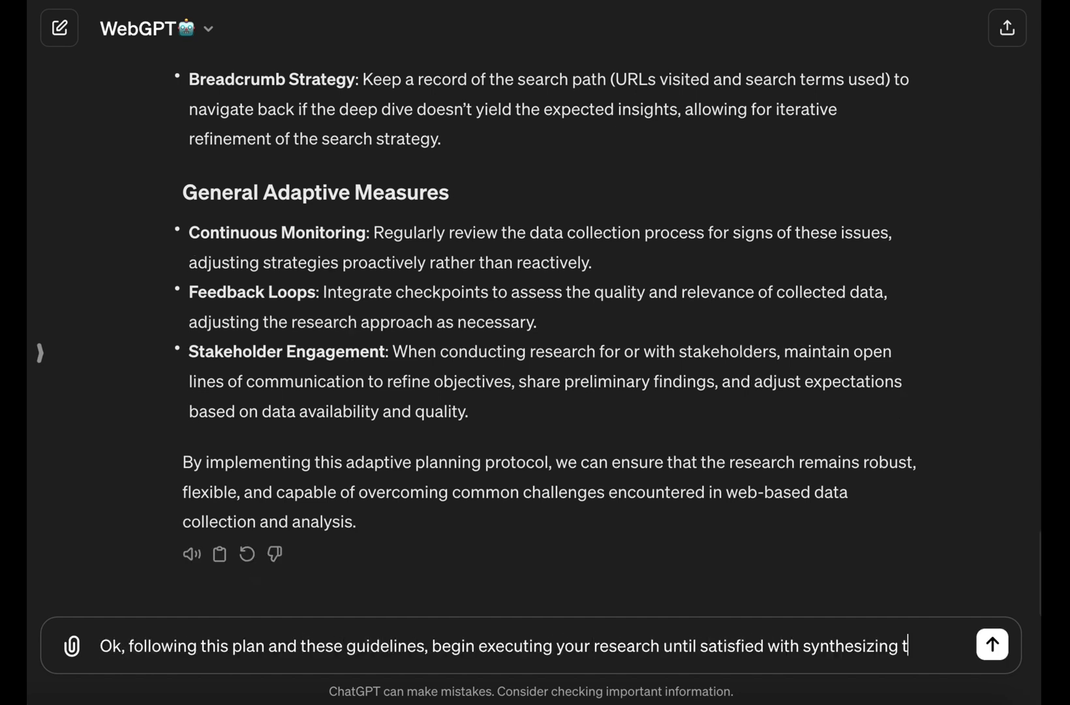
pyautogui.write('hat research into a presentable thesis.')
# - Send the execution instruction so WebGPT starts its research
pyautogui.press('Return')
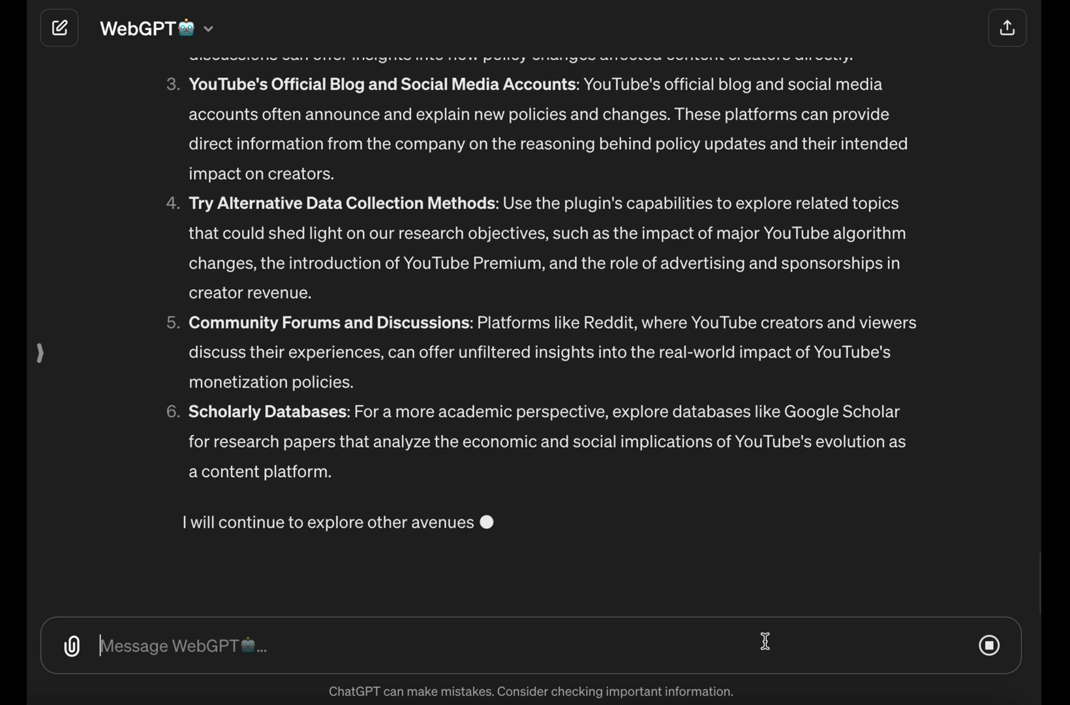
# - Tell WebGPT its plan sounds solid and to continue toward the task objective
pyautogui.write('Sounds like a solid plan of action, pleas')
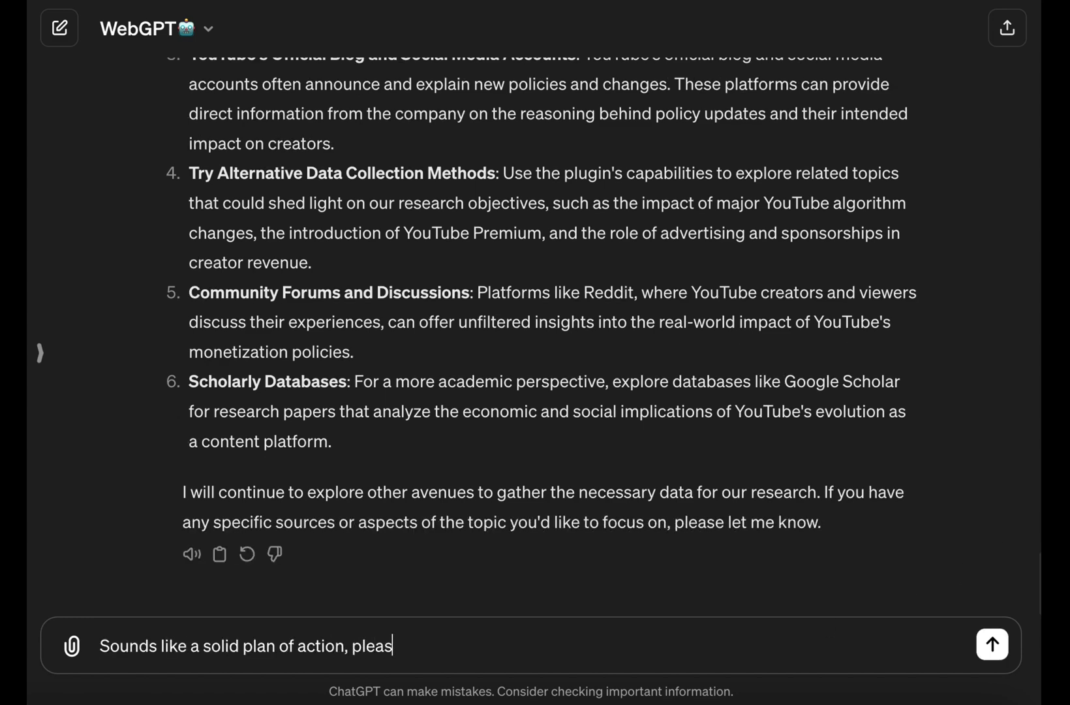
pyautogui.write('e continue toward the objective of this task.')
pyautogui.press('Return')
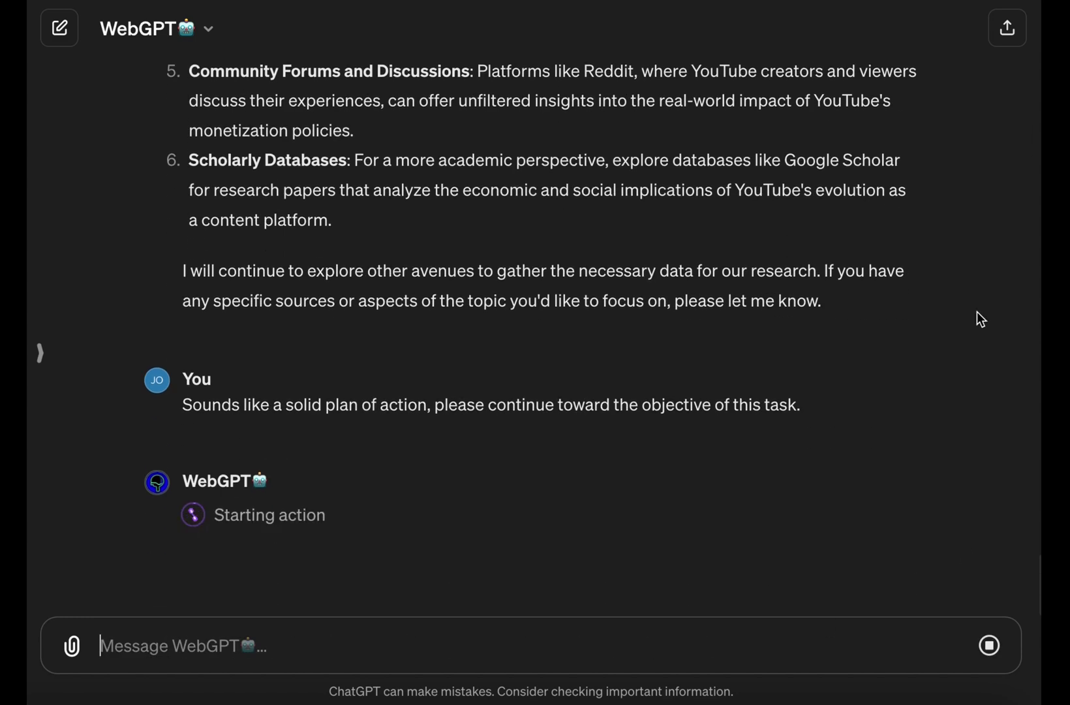